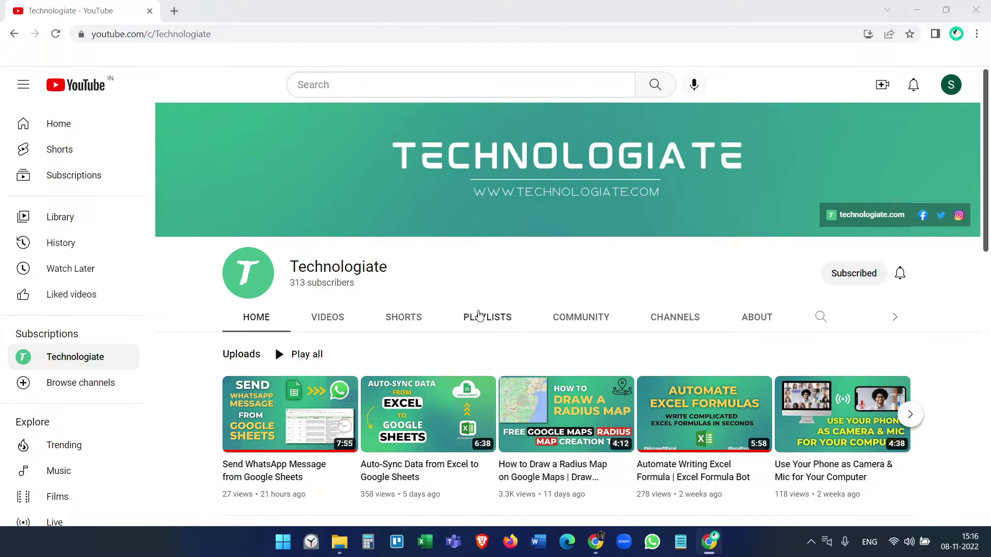
Scroll down and back up through the Technologiate channel page.
{"action": "scroll", "coordinate": [479, 315], "scroll_direction": "down", "scroll_amount": 4}
{"action": "scroll", "coordinate": [479, 315], "scroll_direction": "up", "scroll_amount": 4}
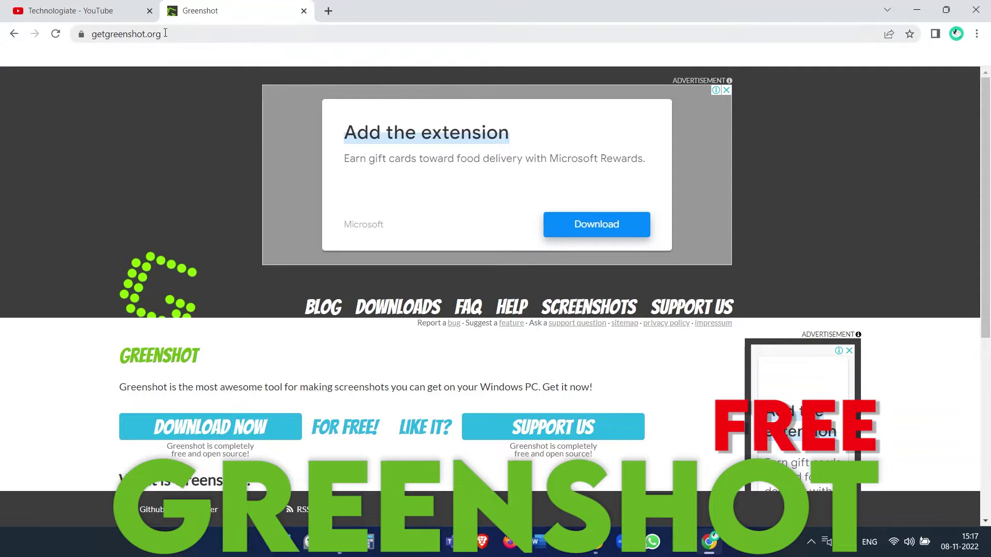
Download the latest stable Greenshot 1.2.10.6 Windows installer and look for Greenshot among the hidden tray icons.
{"action": "scroll", "coordinate": [251, 77], "scroll_direction": "down", "scroll_amount": 5}
{"action": "left_click", "coordinate": [245, 164]}
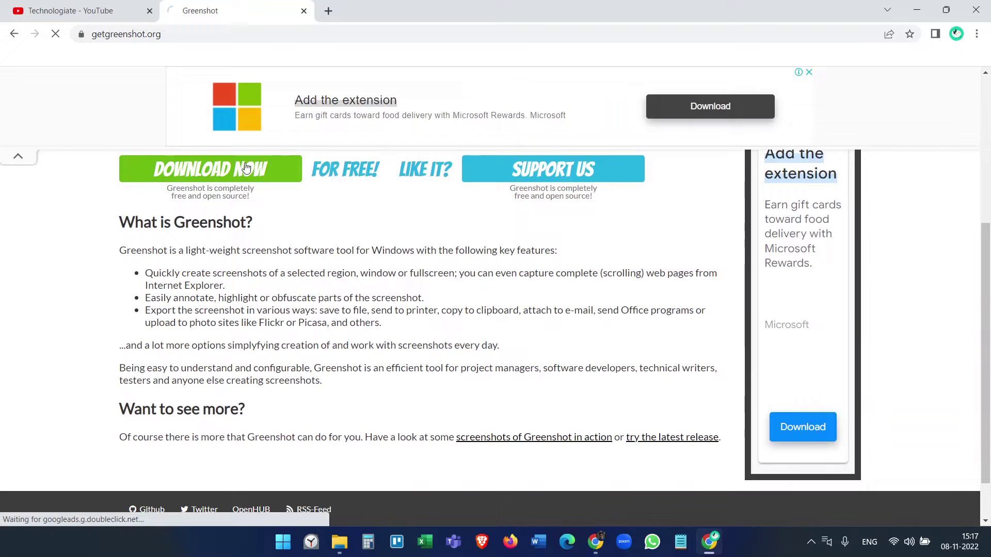
{"action": "scroll", "coordinate": [414, 233], "scroll_direction": "down", "scroll_amount": 2}
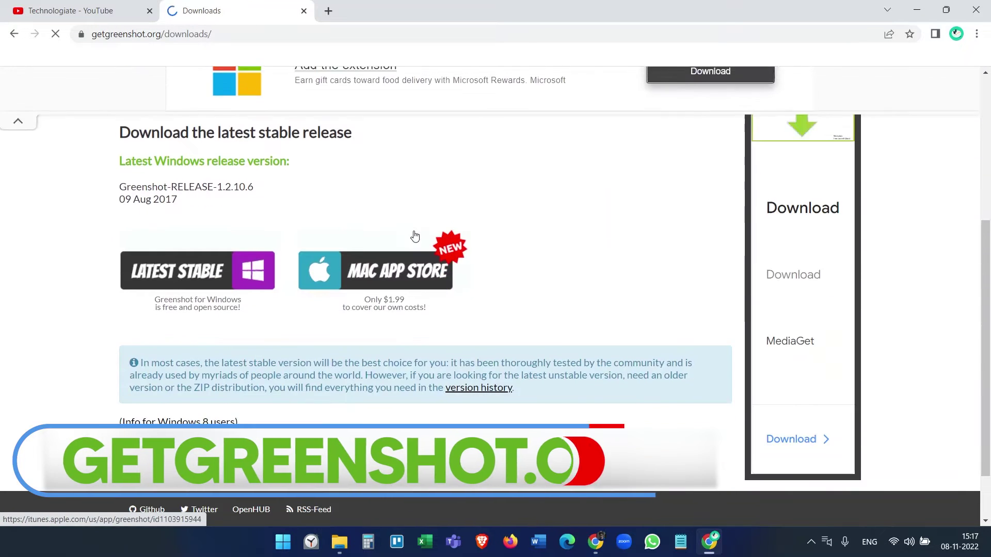
{"action": "left_click", "coordinate": [187, 277]}
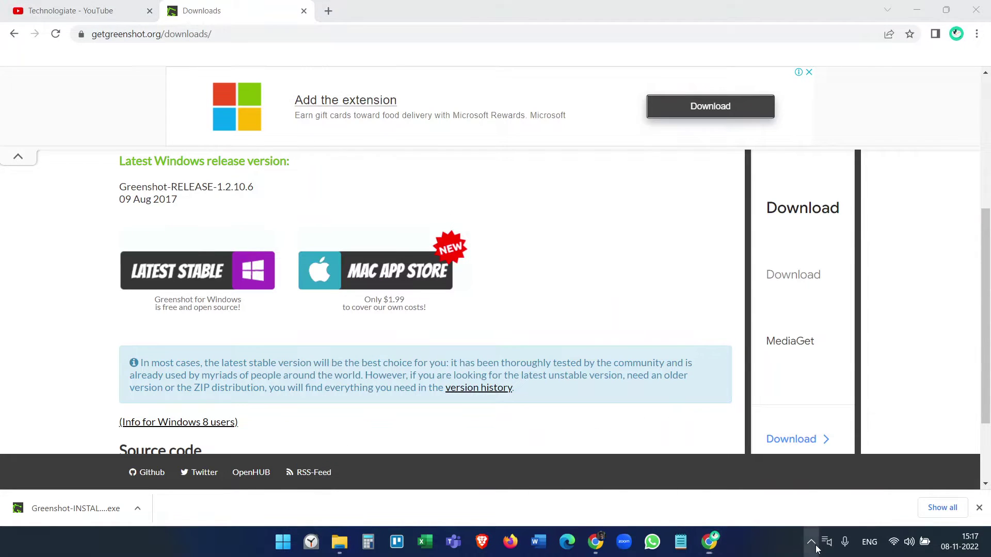
{"action": "left_click", "coordinate": [811, 542]}
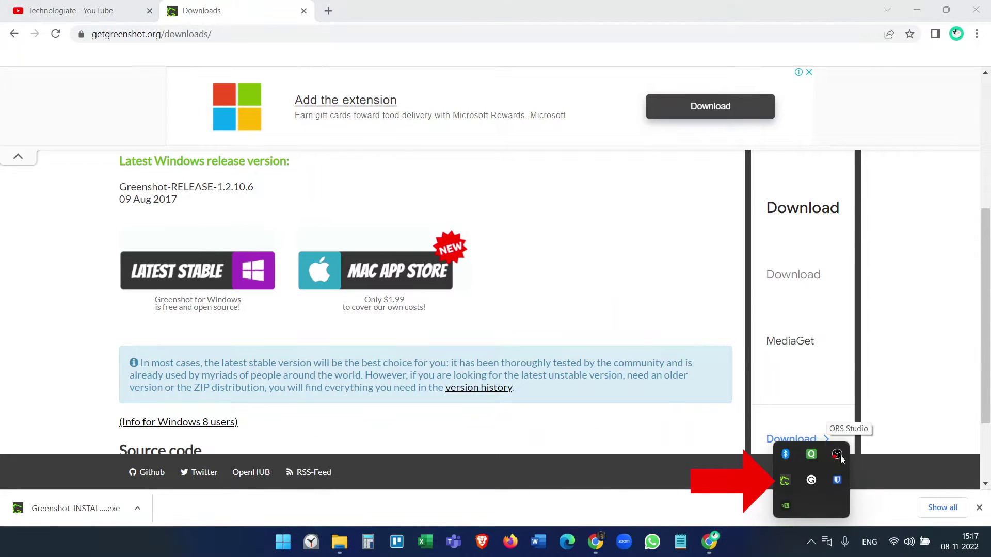
Close the tray icons and download notice and return to the Technologiate channel page.
{"action": "left_click", "coordinate": [694, 426]}
{"action": "left_click", "coordinate": [979, 508]}
{"action": "left_click", "coordinate": [97, 2]}
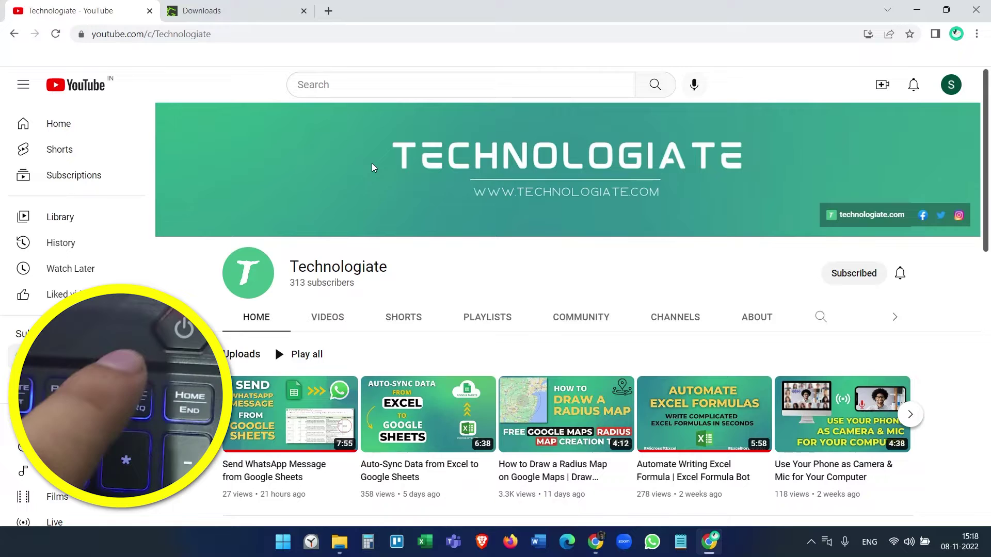
Capture a region of the channel page with PrtSc and bring up Greenshot's destination menu.
{"action": "key", "text": "Print"}
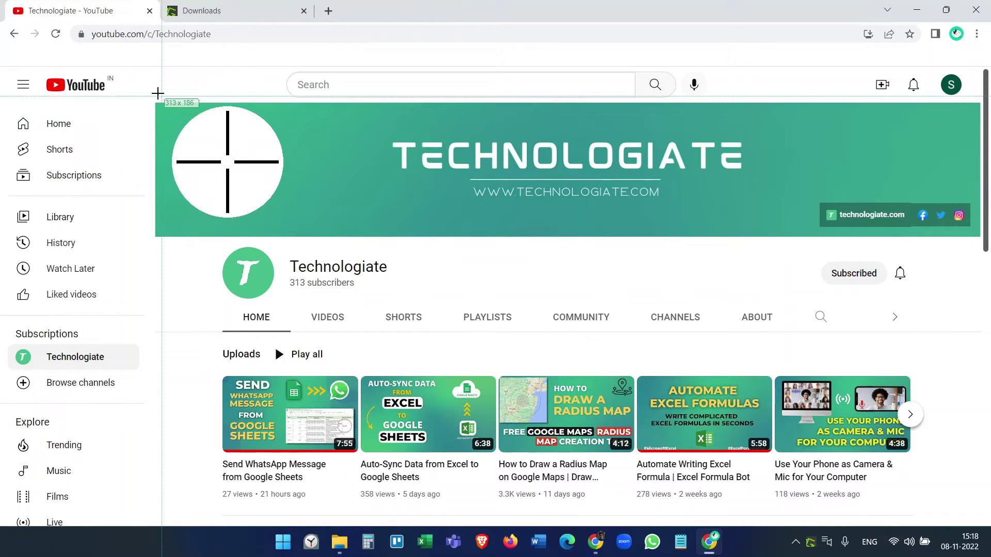
{"action": "left_click_drag", "start_coordinate": [139, 80], "coordinate": [929, 449]}
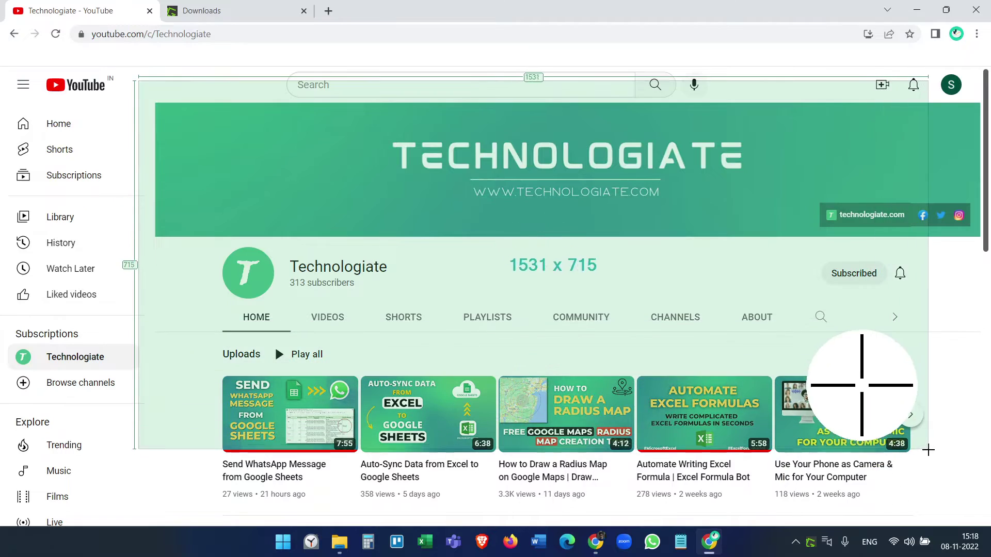
{"action": "right_click", "coordinate": [818, 455]}
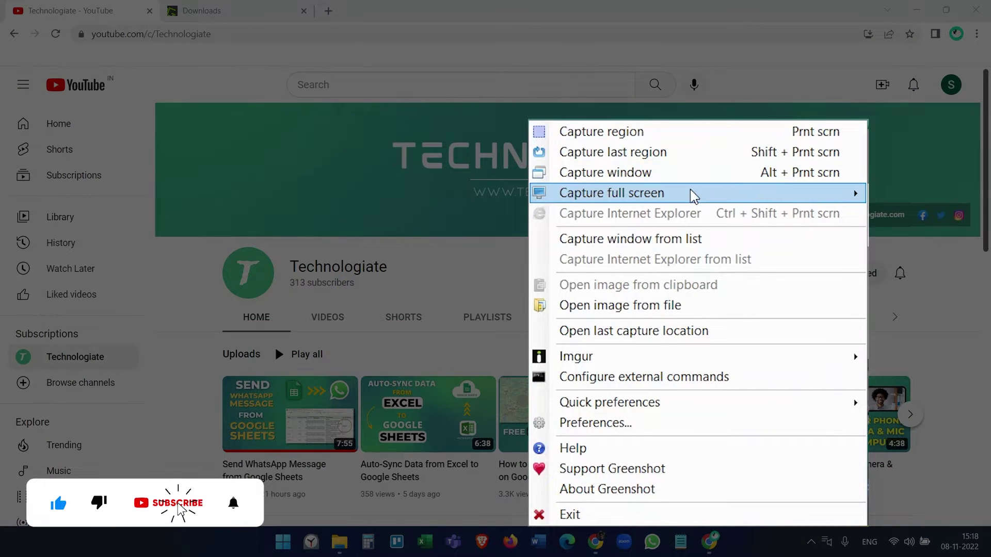
{"action": "left_click", "coordinate": [670, 142]}
{"action": "left_click", "coordinate": [817, 469]}
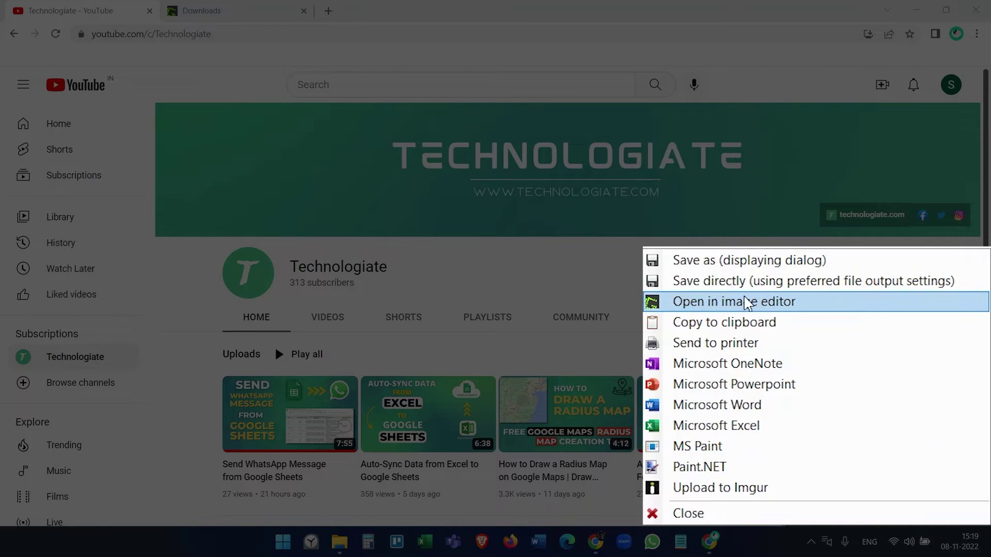
In the image editor, box PLAYLISTS and COMMUNITY and draw an arrow to the channel name.
{"action": "left_click", "coordinate": [748, 302]}
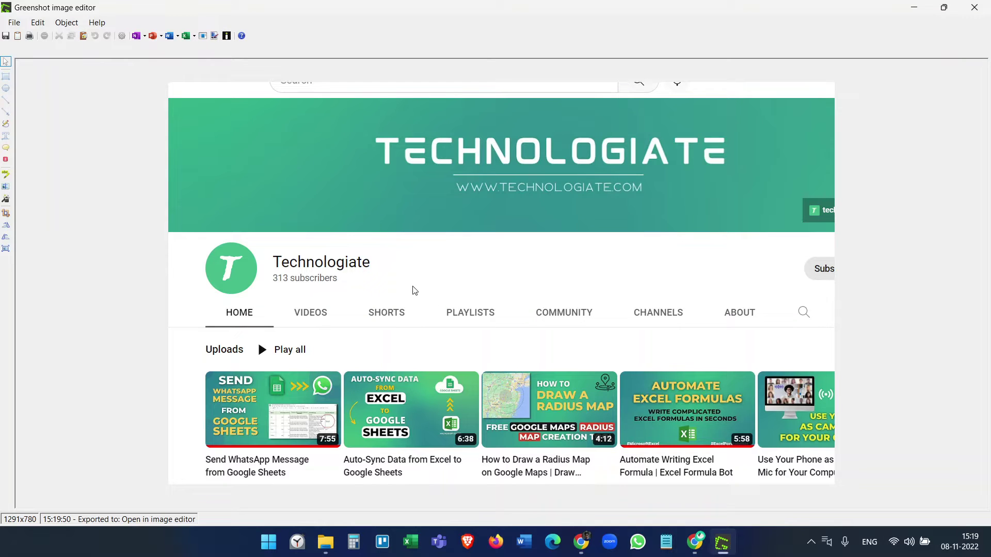
{"action": "left_click", "coordinate": [15, 144]}
{"action": "left_click_drag", "start_coordinate": [375, 259], "coordinate": [616, 342]}
{"action": "left_click", "coordinate": [15, 218]}
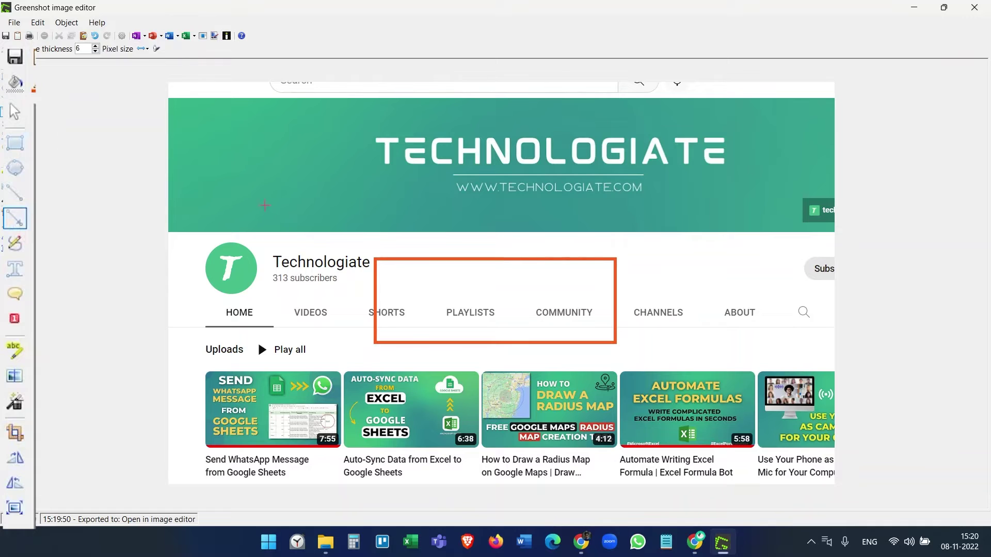
{"action": "left_click_drag", "start_coordinate": [252, 184], "coordinate": [324, 260]}
Add a 'hello' text label above CHANNELS and ABOUT and place numbered marker 1 on the banner.
{"action": "left_click", "coordinate": [17, 304]}
{"action": "left_click", "coordinate": [15, 268]}
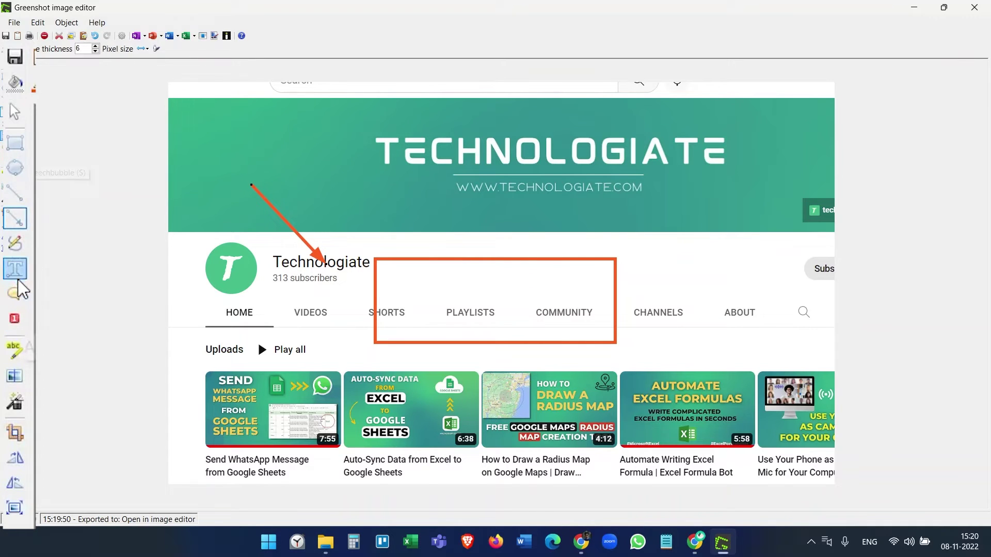
{"action": "left_click_drag", "start_coordinate": [670, 277], "coordinate": [769, 280]}
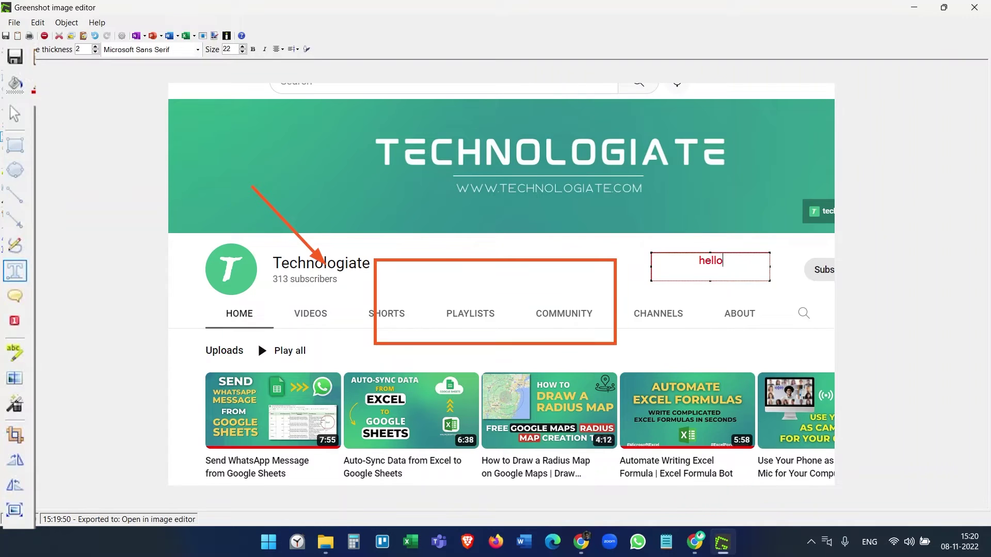
{"action": "left_click", "coordinate": [15, 321]}
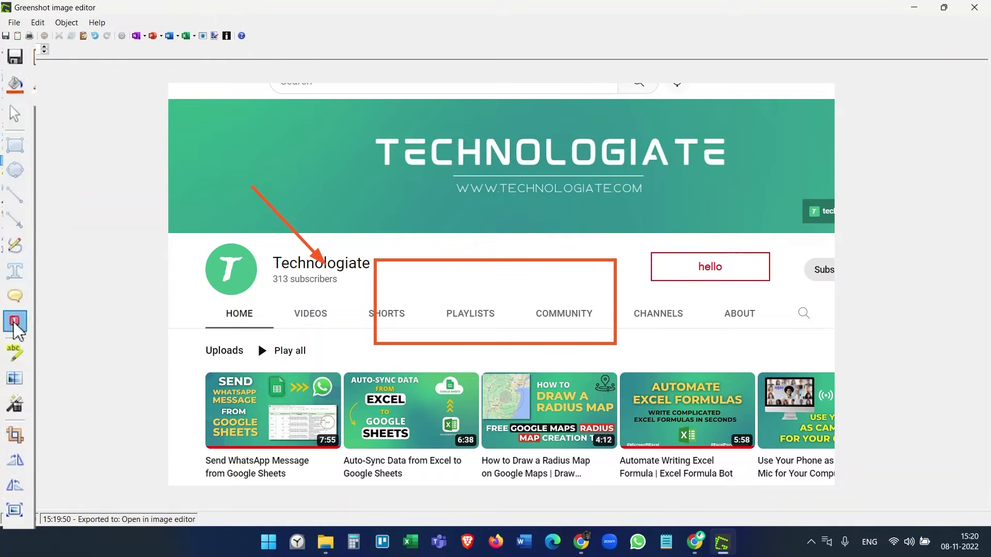
{"action": "left_click", "coordinate": [241, 178]}
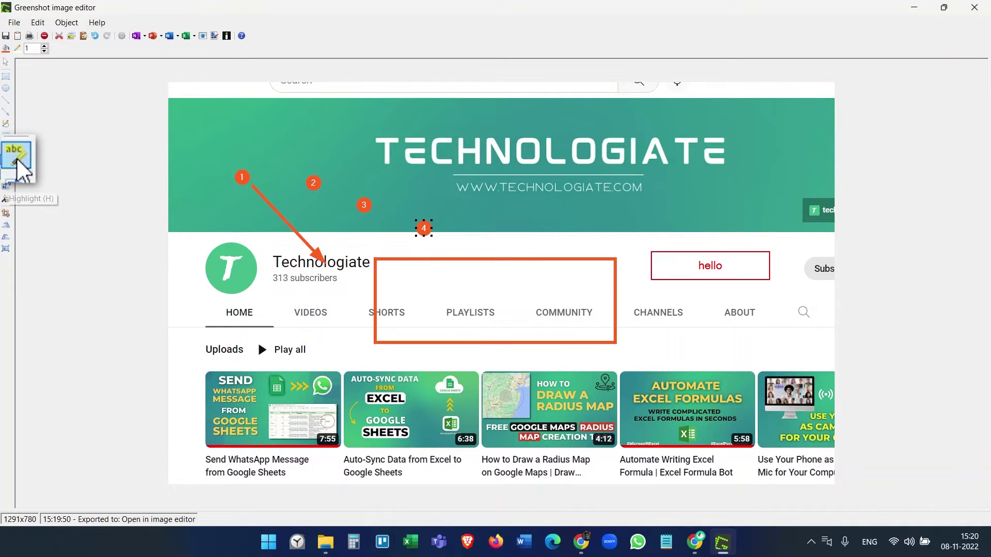
Highlight the '313 subscribers' text and pixelate the CHANNELS label.
{"action": "left_click", "coordinate": [5, 174]}
{"action": "left_click_drag", "start_coordinate": [263, 274], "coordinate": [342, 287]}
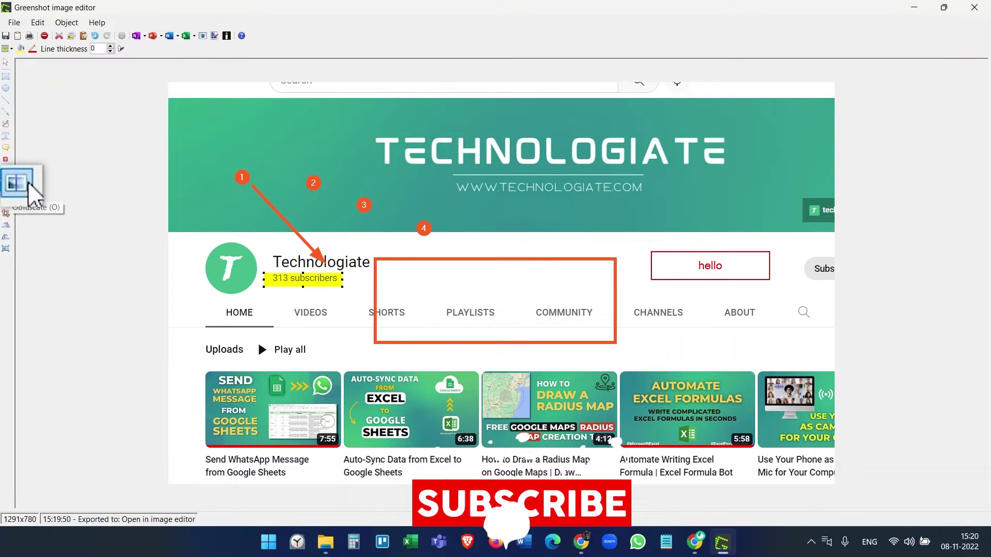
{"action": "left_click", "coordinate": [16, 188]}
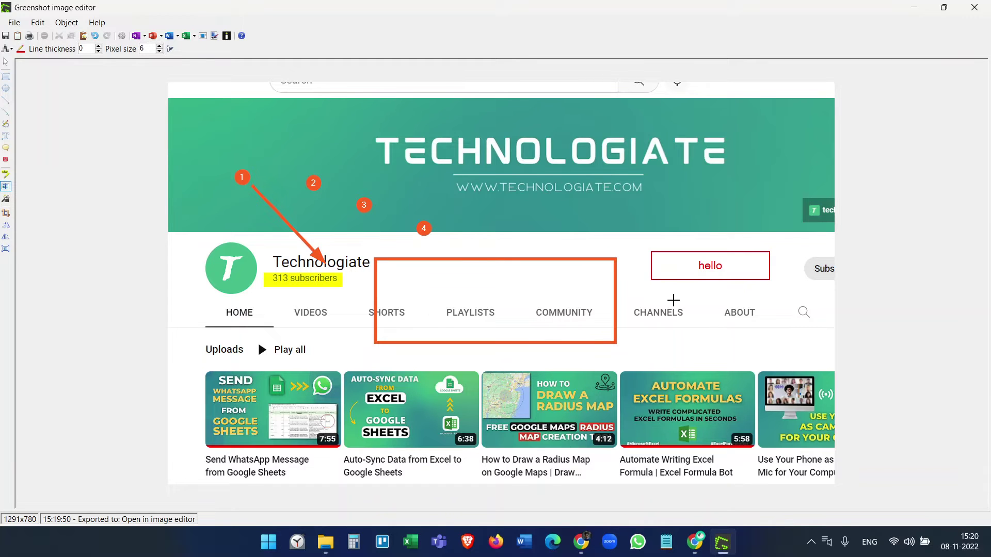
{"action": "left_click_drag", "start_coordinate": [712, 338], "coordinate": [712, 337]}
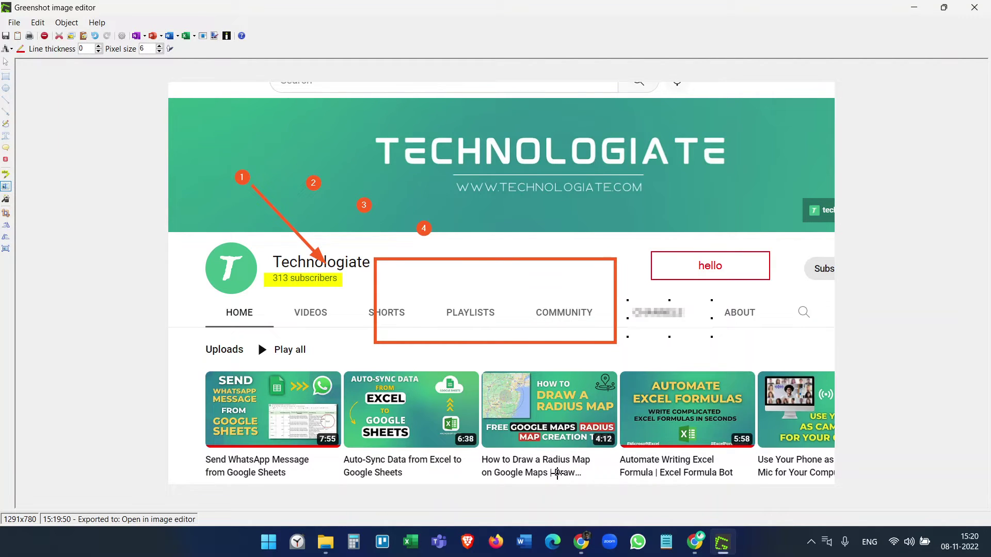
Crop the image to the 1064x587 channel header area.
{"action": "key", "text": "c"}
{"action": "left_click_drag", "start_coordinate": [187, 113], "coordinate": [820, 473]}
{"action": "key", "text": "Return"}
{"action": "left_click", "coordinate": [6, 248]}
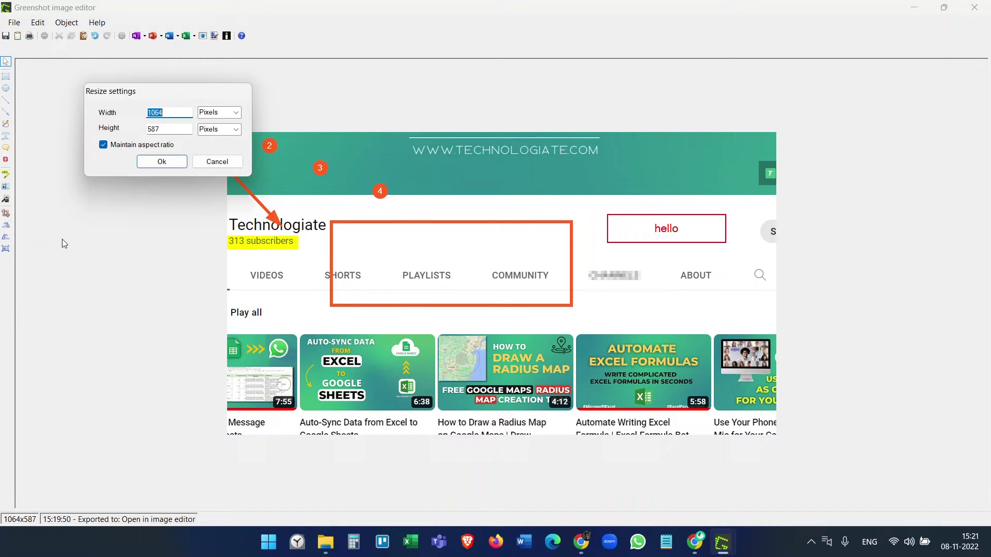
{"action": "type", "text": "800"}
{"action": "left_click", "coordinate": [162, 162]}
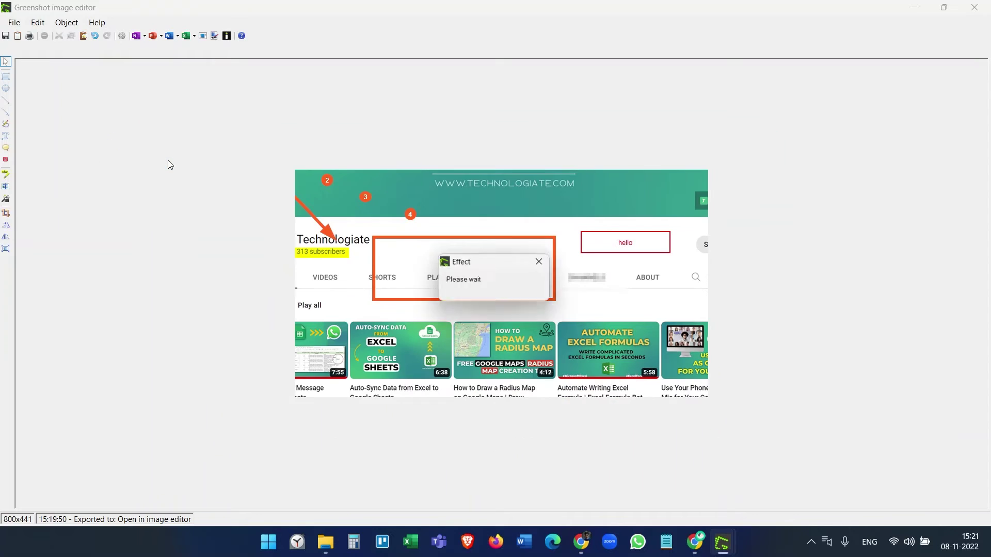
{"action": "left_click", "coordinate": [5, 36]}
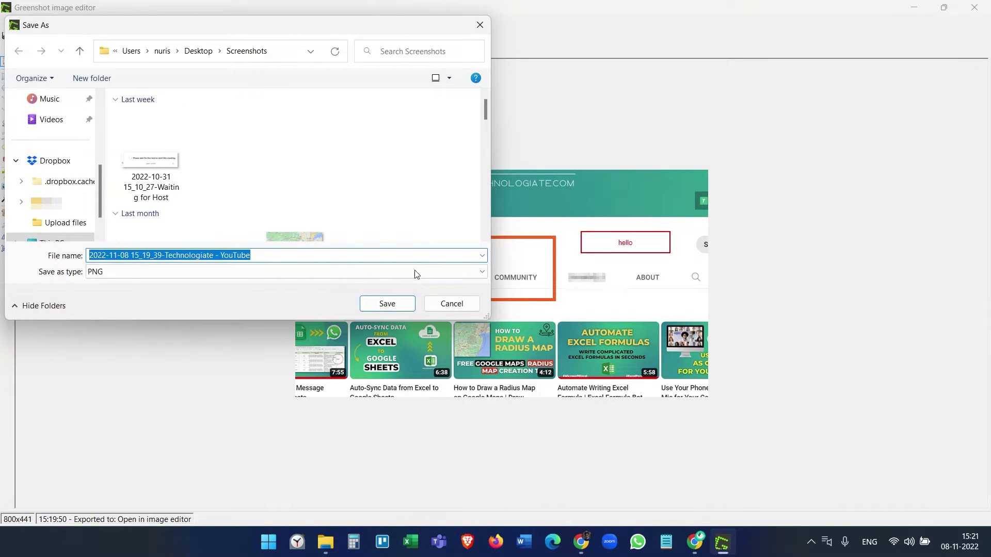
{"action": "left_click", "coordinate": [401, 304]}
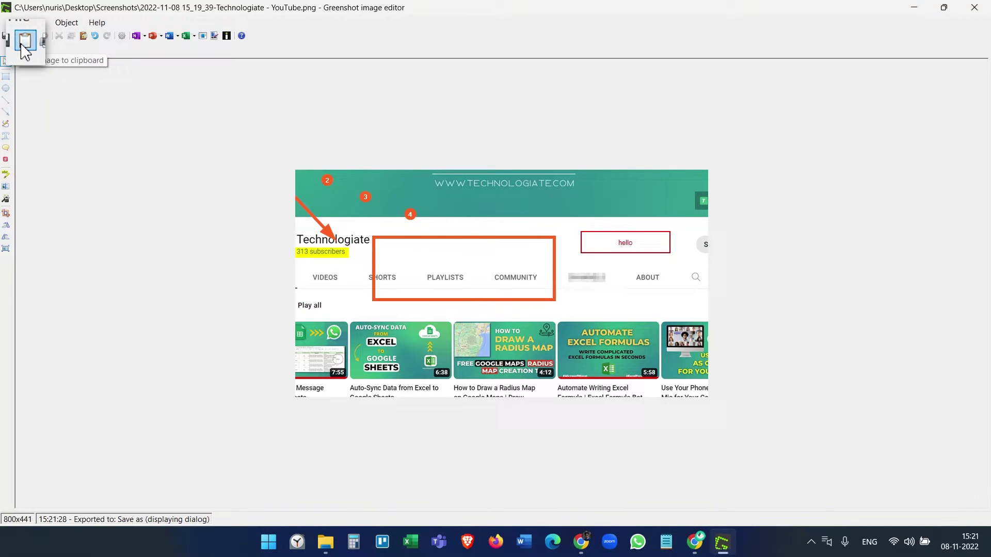
Paste the screenshot into the email, export it to Microsoft Word, and upload it to Imgur.
{"action": "right_click", "coordinate": [678, 306]}
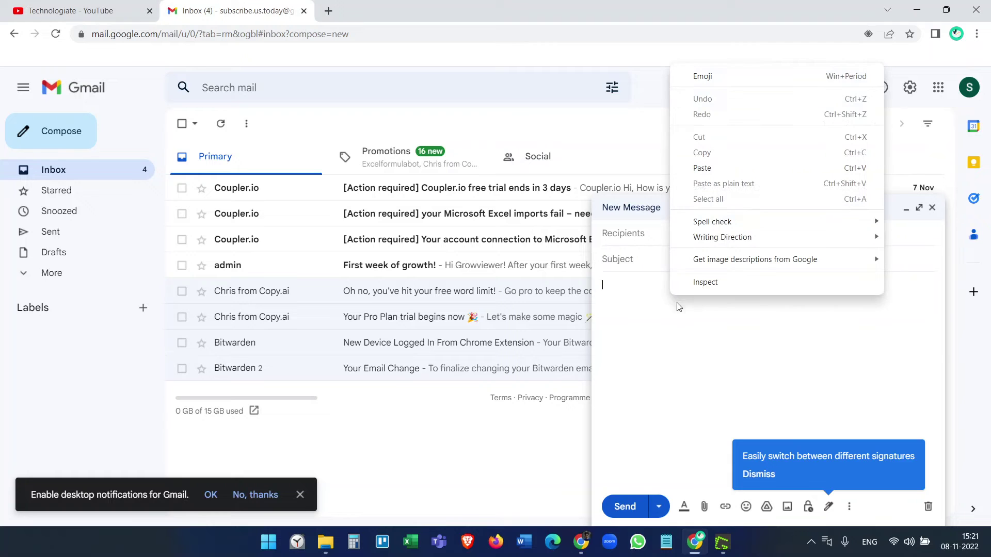
{"action": "left_click", "coordinate": [702, 168]}
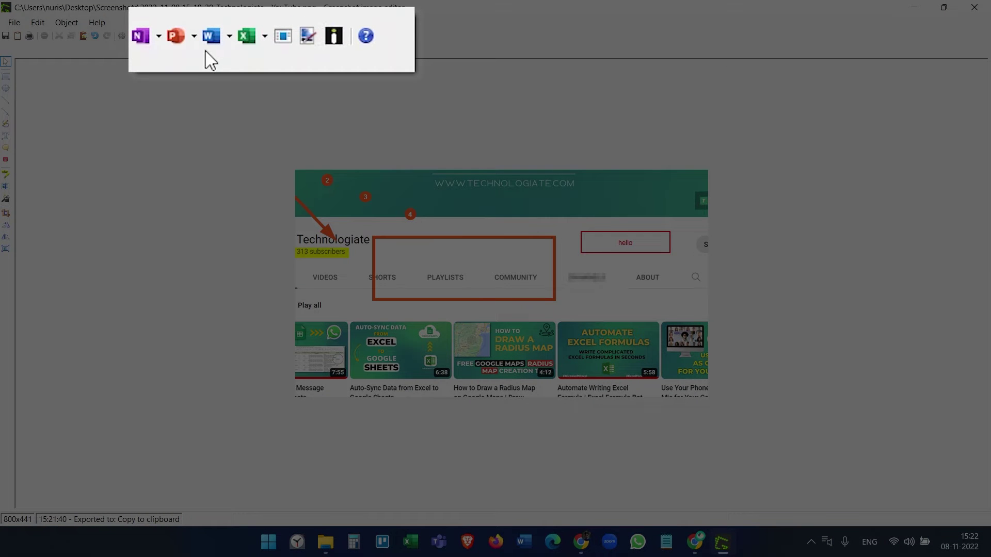
{"action": "left_click", "coordinate": [212, 45]}
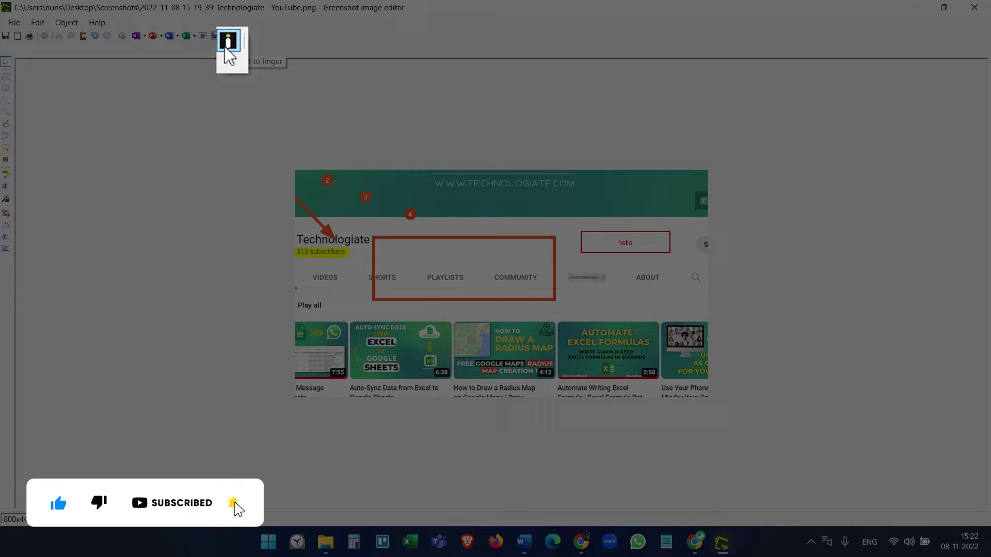
{"action": "left_click", "coordinate": [226, 37]}
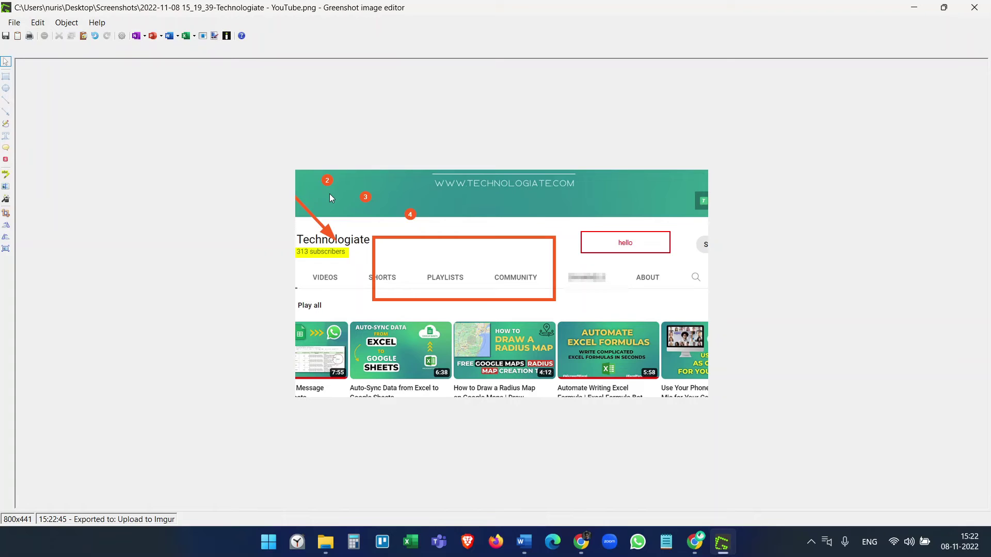
Open the copied Imgur link in a new Chrome tab.
{"action": "left_click", "coordinate": [581, 542]}
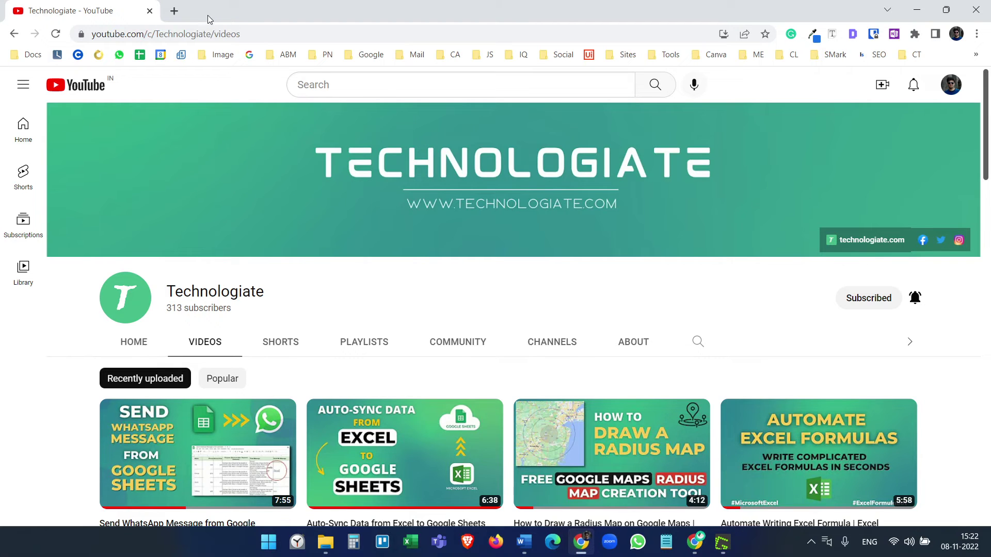
{"action": "left_click", "coordinate": [176, 10]}
{"action": "right_click", "coordinate": [181, 34]}
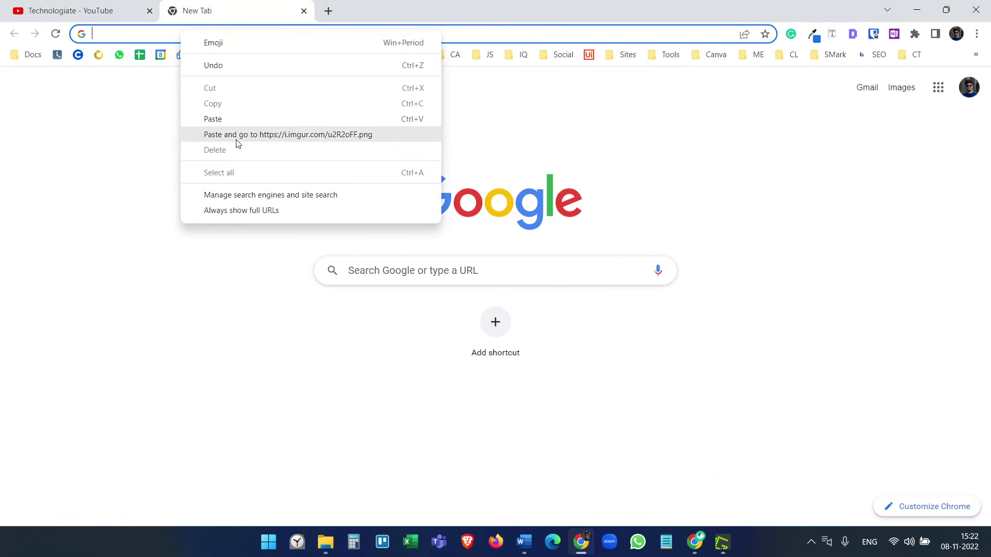
{"action": "left_click", "coordinate": [237, 136]}
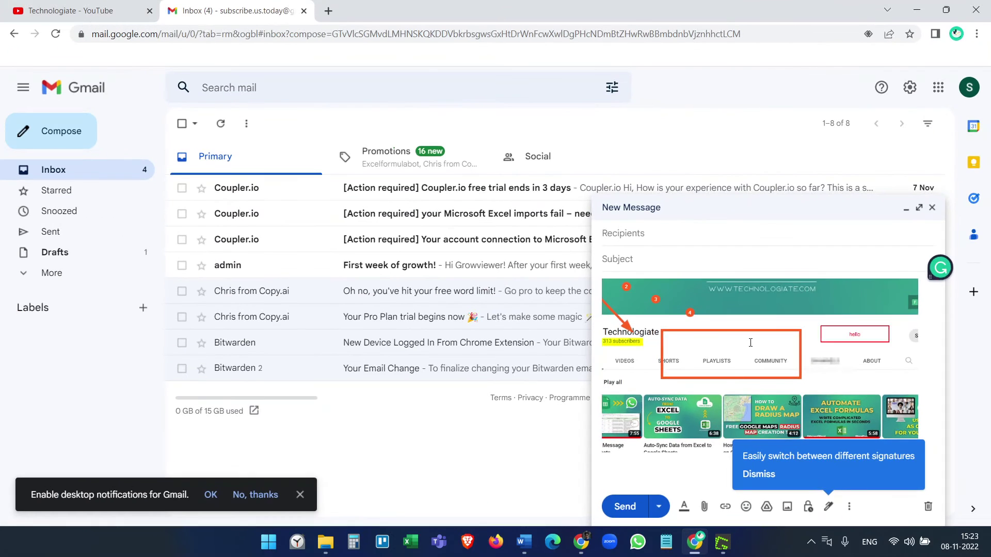
{"action": "key", "text": "ctrl+z"}
{"action": "type", "text": "https://i.imgur.com/u2R2oFF.png"}
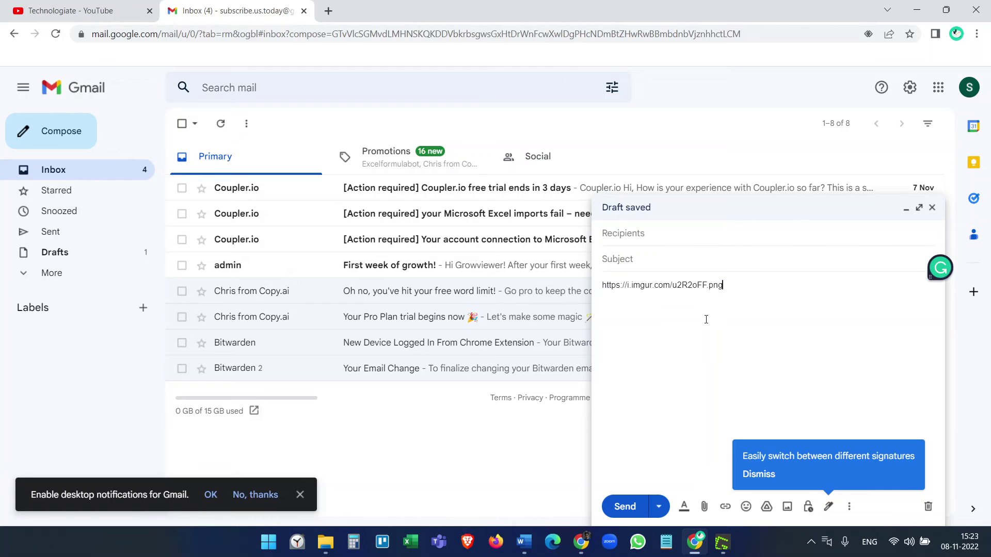
{"action": "key", "text": "ctrl+1"}
{"action": "key", "text": "Print"}
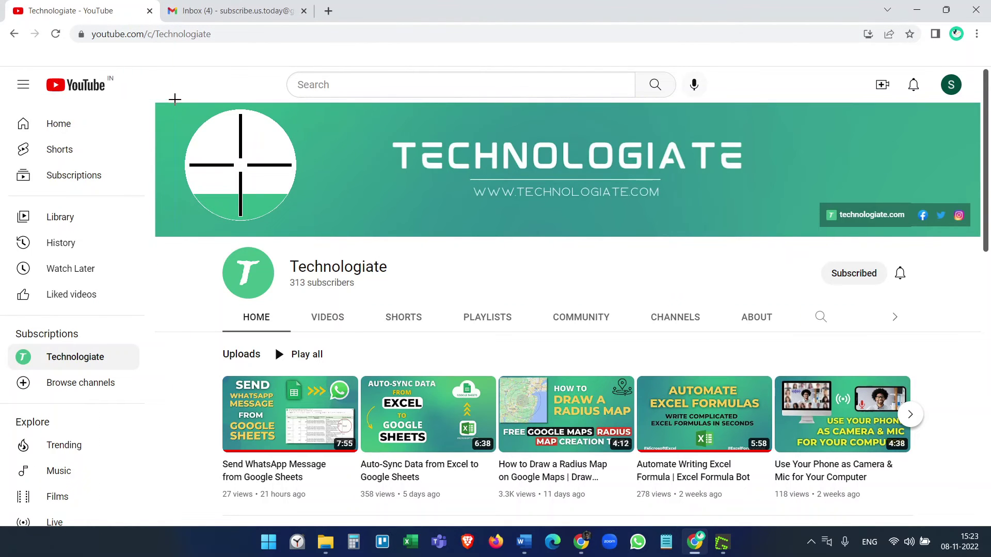
Capture a 946x587 region over the channel banner and upload it straight to Imgur.
{"action": "left_click_drag", "start_coordinate": [174, 100], "coordinate": [663, 401]}
{"action": "mouse_move", "coordinate": [730, 290]}
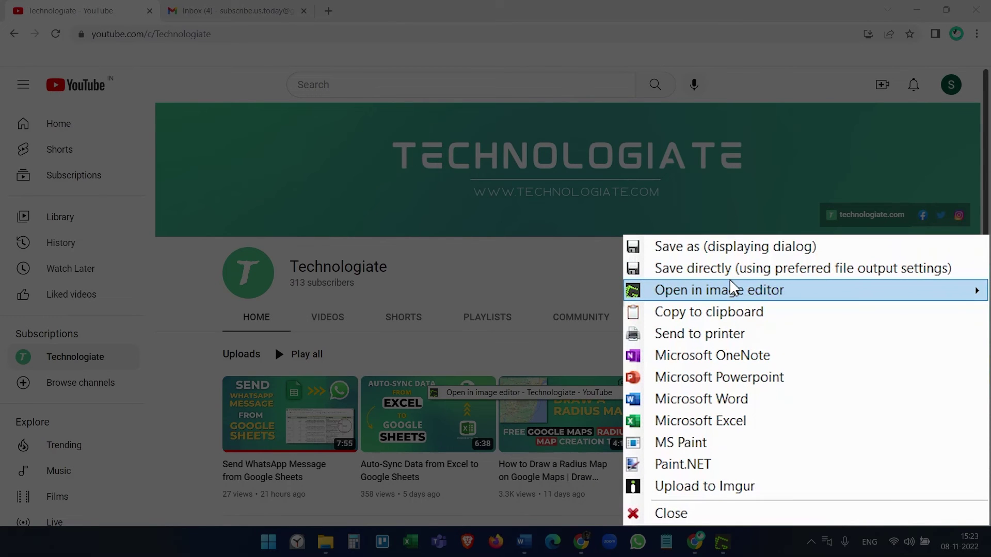
{"action": "left_click", "coordinate": [695, 487]}
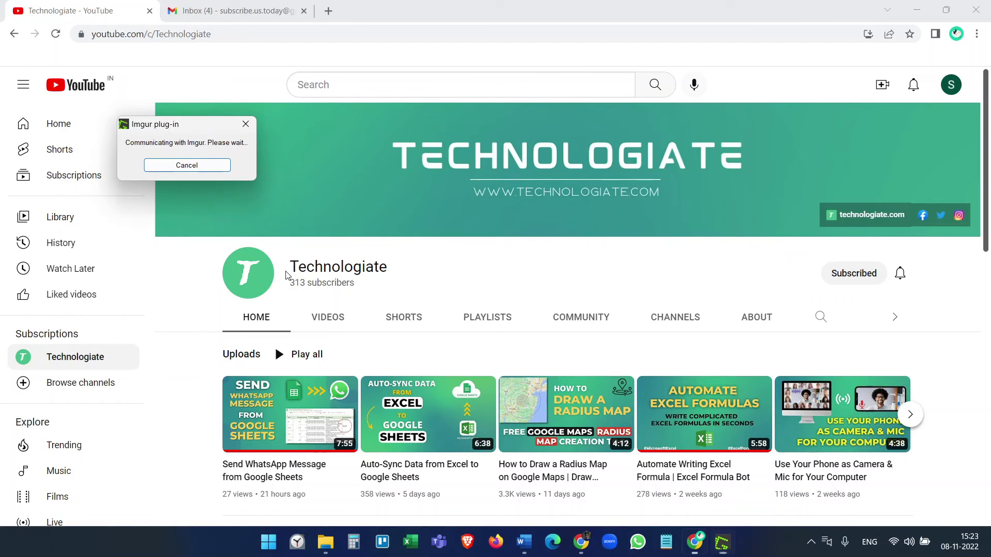